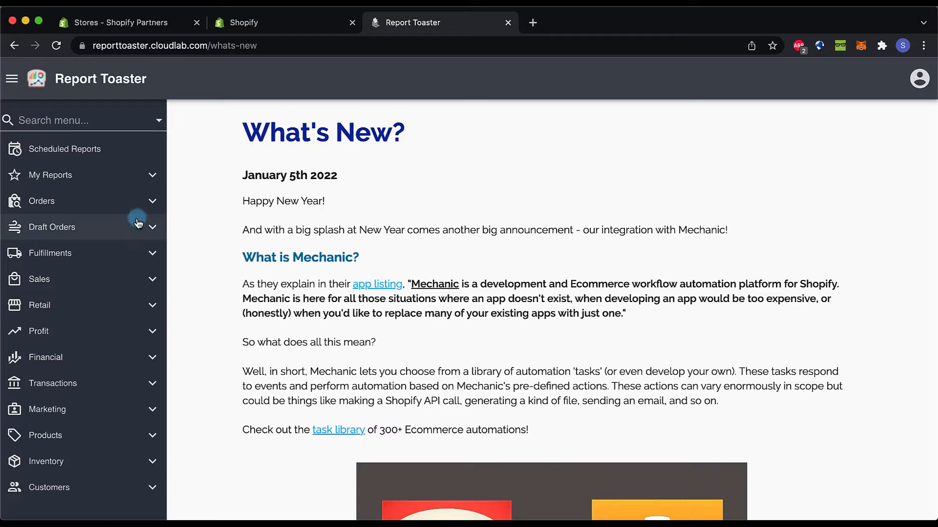
Step: Look through the reports offered in the Orders and Fulfillments categories
scroll(138, 221, "down", 1)
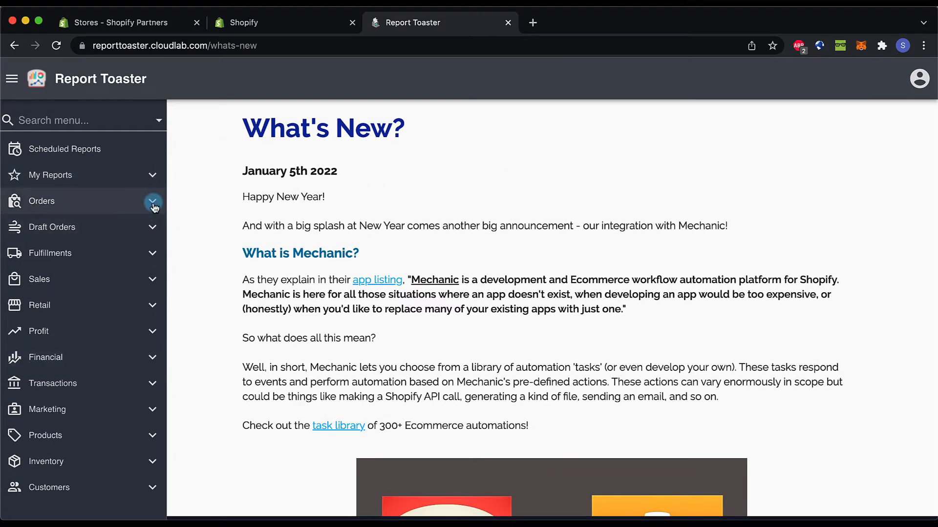
left_click(154, 206)
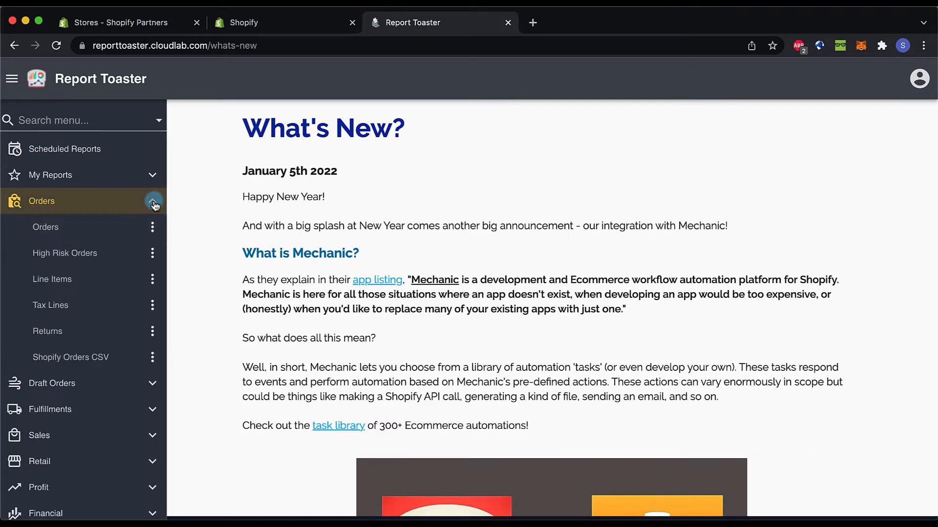
left_click(153, 203)
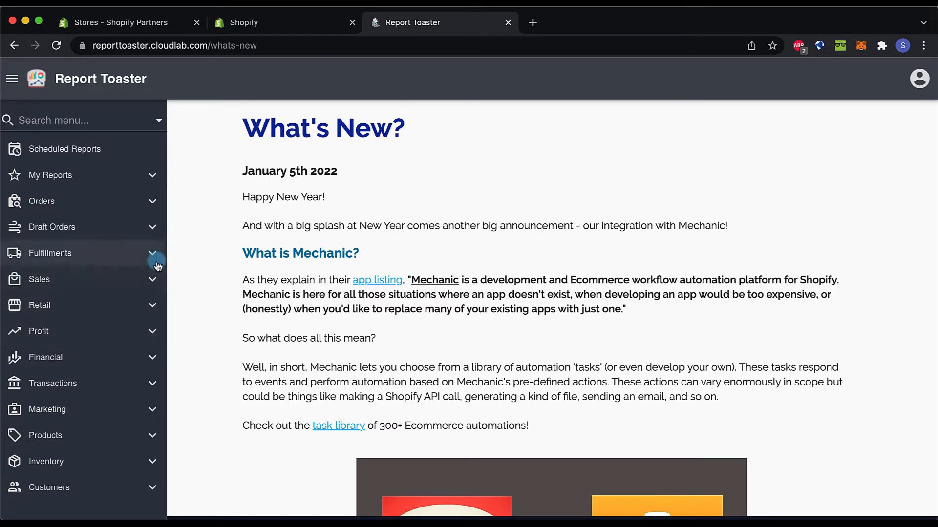
left_click(155, 258)
left_click(153, 254)
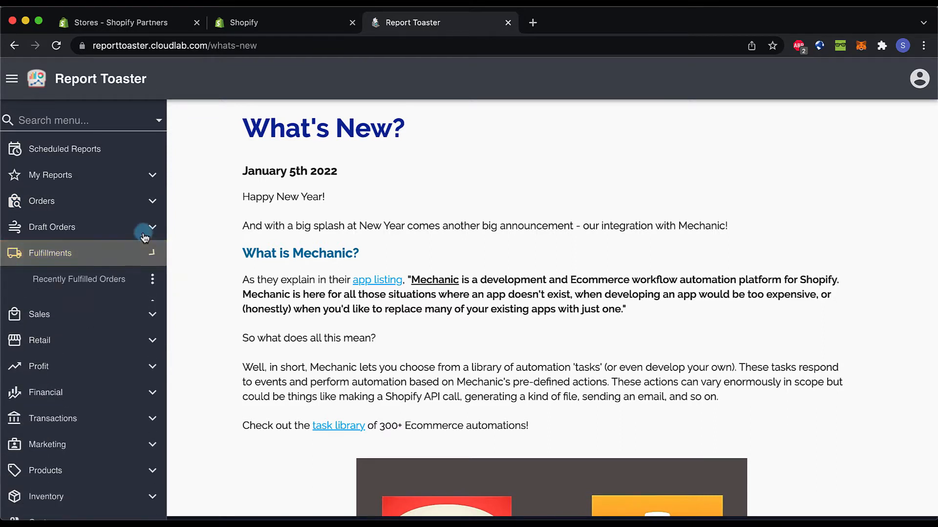
Step: Search the report menu for "varian", open the sales report By Product Variant and look over its chart and table
left_click(86, 123)
type("varian")
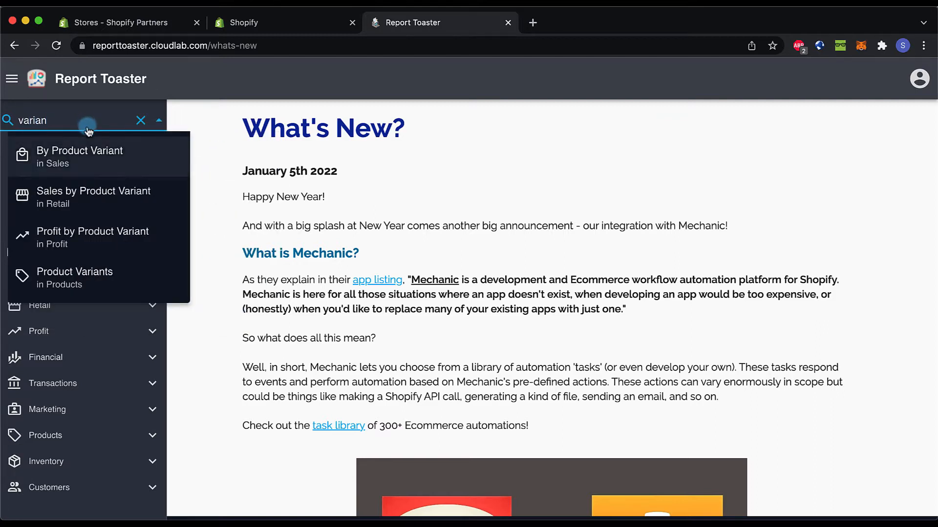
left_click(97, 164)
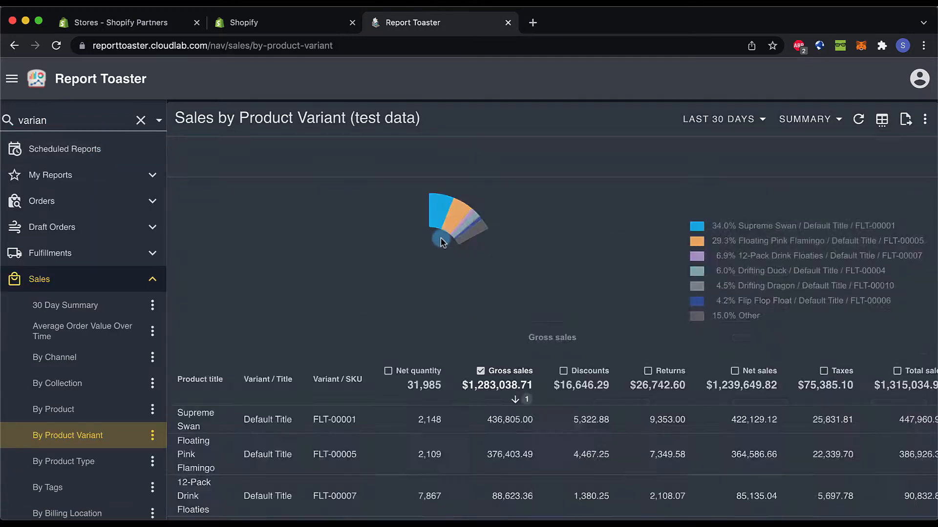
scroll(535, 361, "down", 3)
scroll(534, 361, "down", 2)
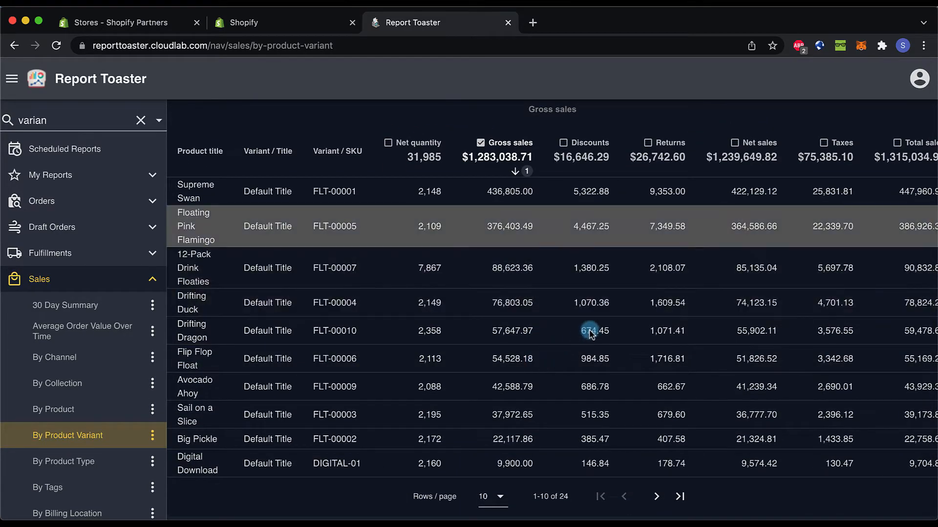
scroll(705, 268, "up", 3)
scroll(705, 267, "up", 1)
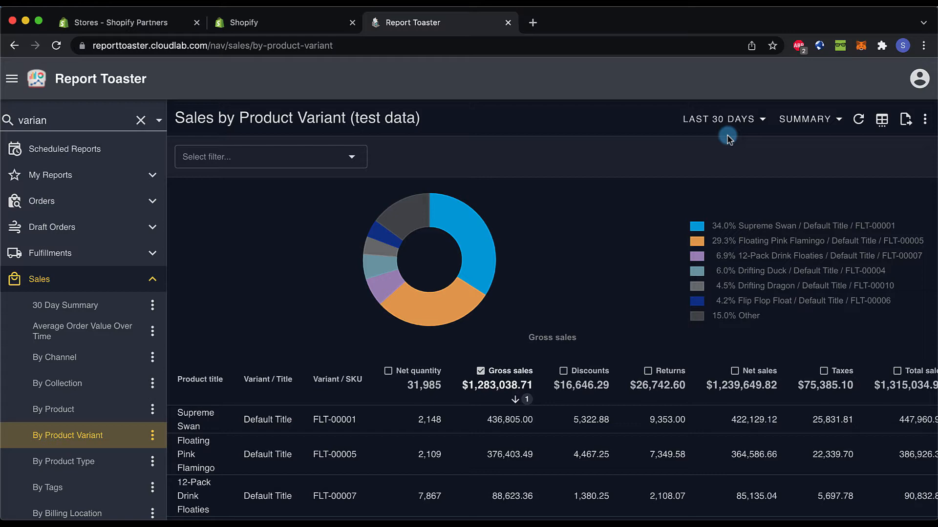
Step: Set the report's date range to Last Month and its time grouping to Summary
left_click(754, 123)
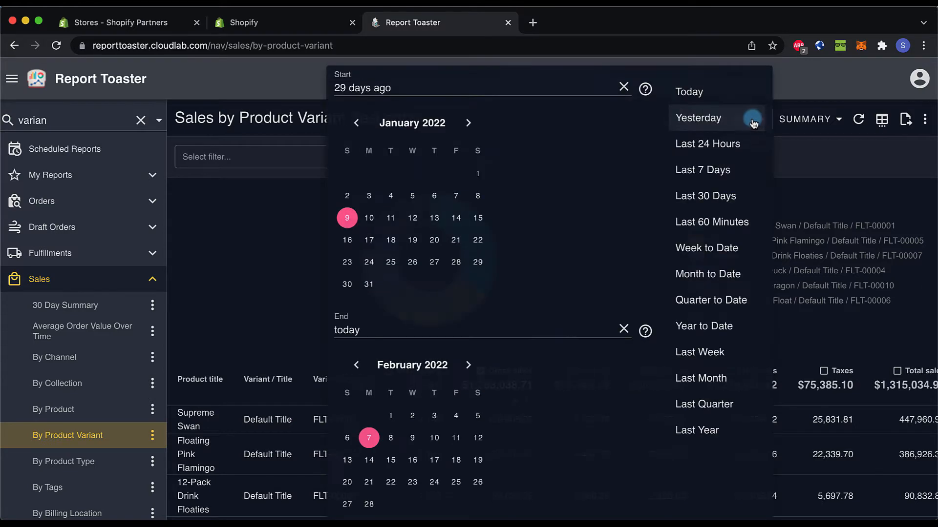
left_click(701, 383)
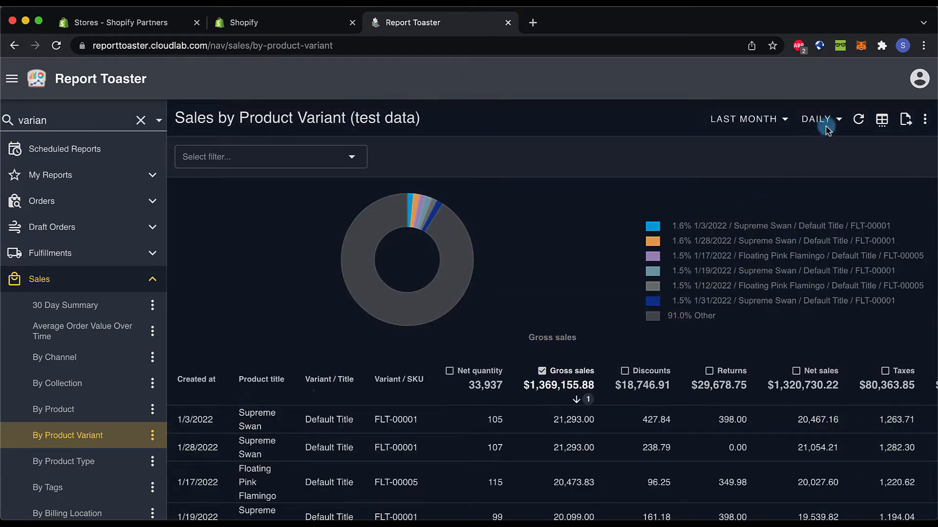
left_click(830, 126)
left_click(814, 151)
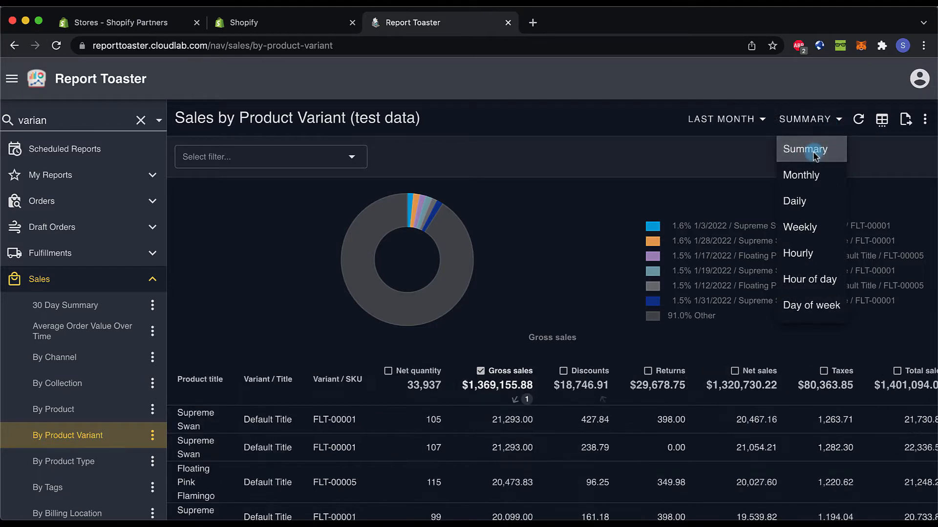
scroll(218, 414, "down", 4)
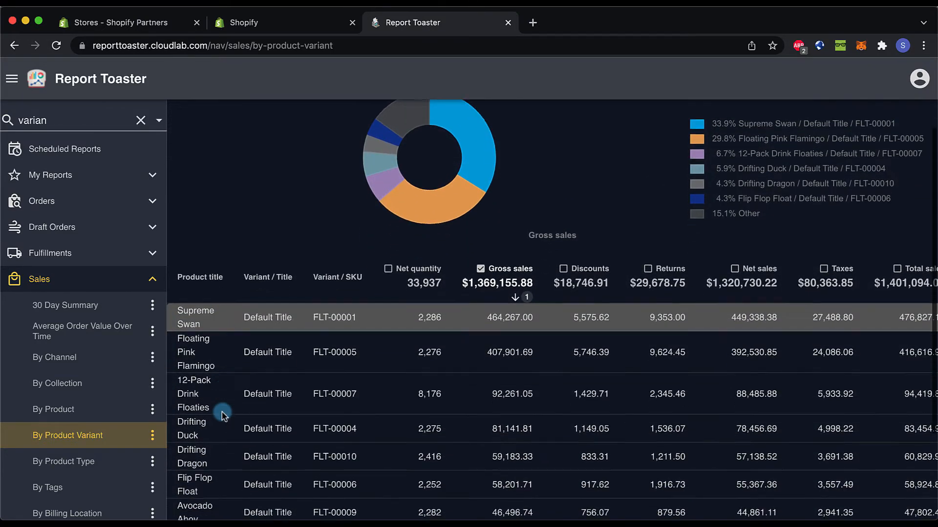
scroll(222, 414, "down", 1)
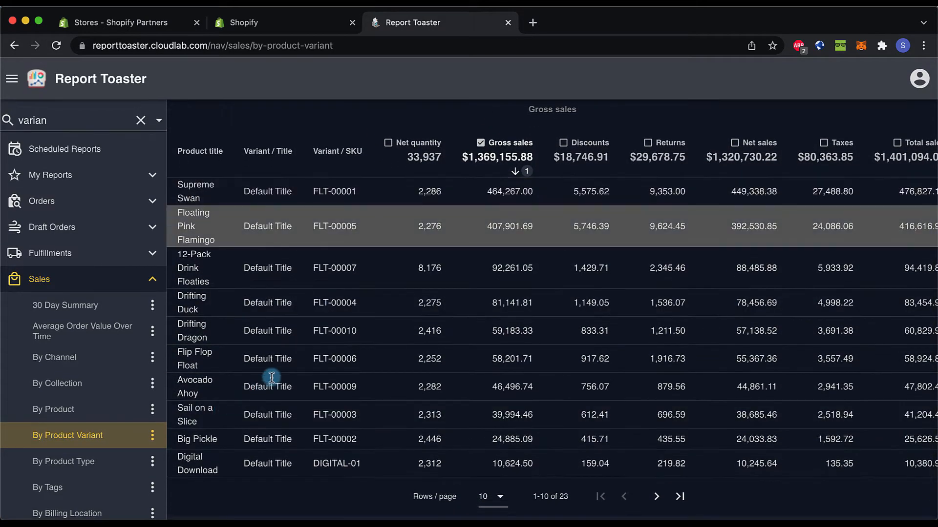
scroll(494, 221, "up", 4)
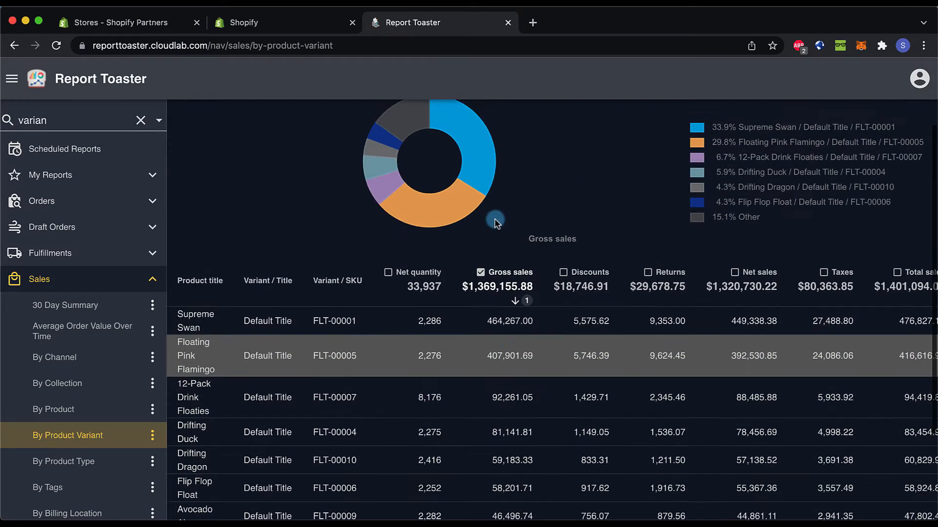
scroll(494, 218, "up", 1)
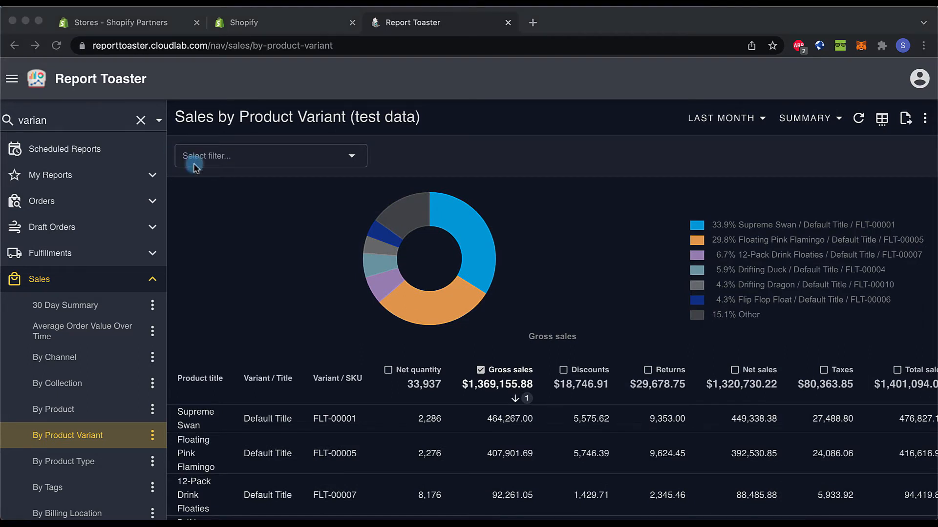
Step: Filter the available columns by "cost" and add Cost after Total sales in the current columns
left_click(808, 190)
left_click(882, 120)
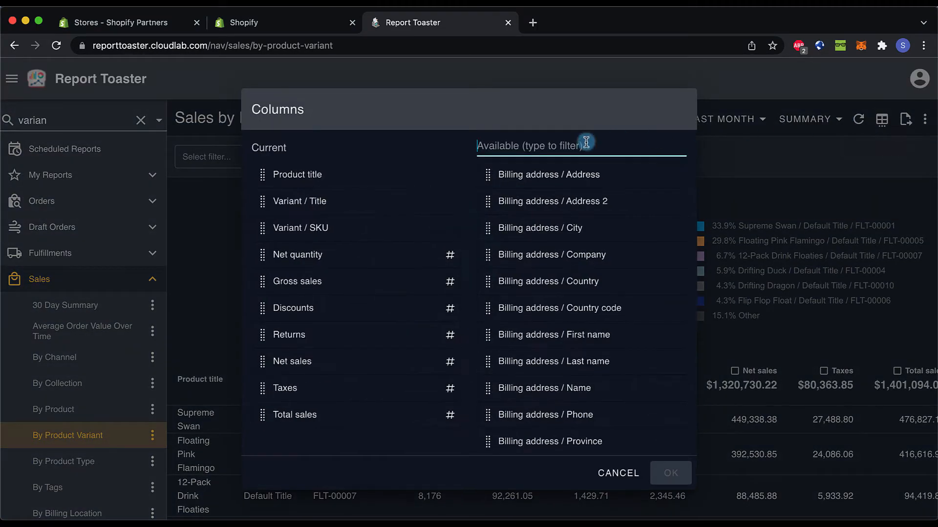
left_click(520, 146)
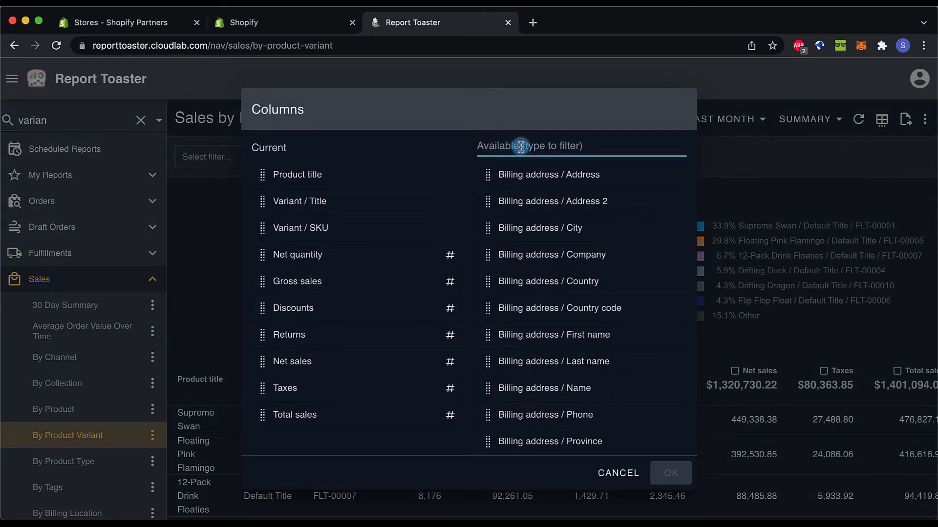
type("cost")
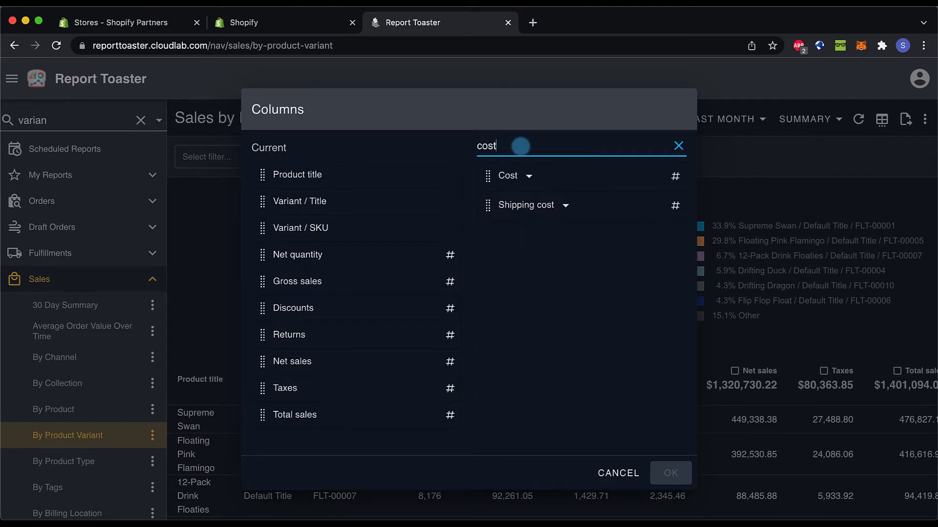
left_click_drag(523, 176, 315, 437)
Step: Filter the available columns by "profit" and add Gross profit after Cost in the current columns
left_click_drag(511, 140, 450, 142)
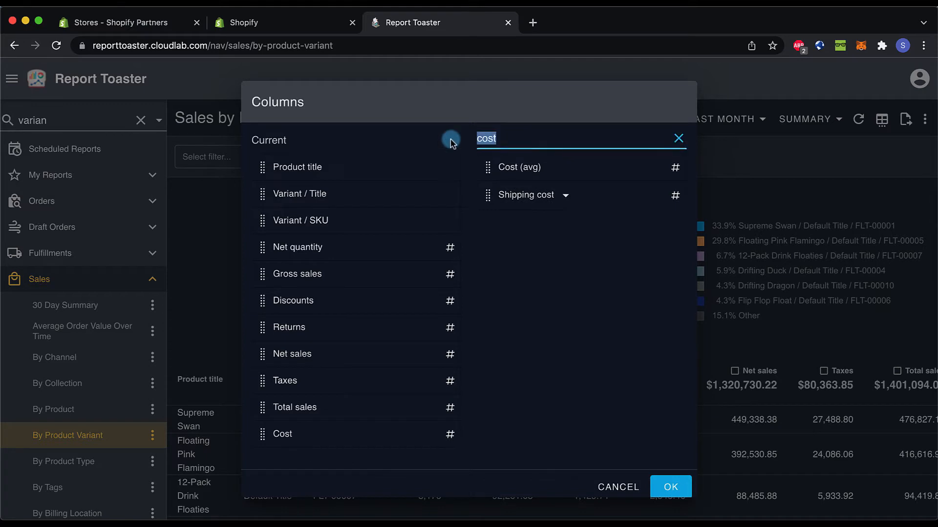
type("profi")
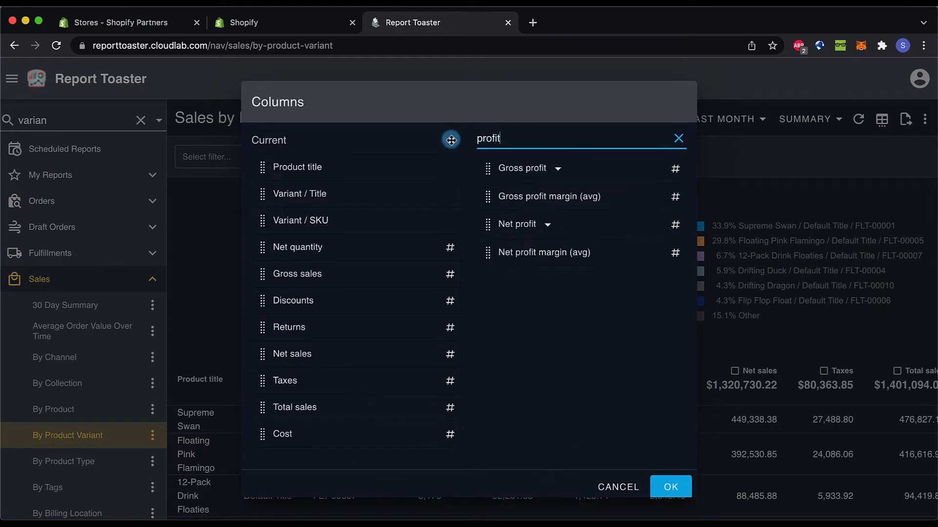
left_click_drag(542, 168, 334, 448)
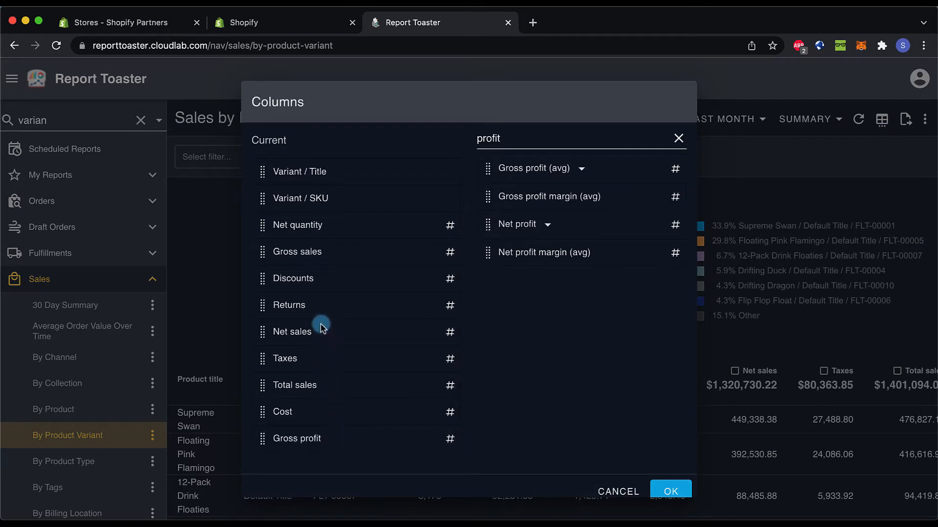
Step: Move the Variant / SKU column ahead of Variant / Title, apply the column changes and review the updated table
scroll(317, 291, "up", 1)
scroll(315, 273, "up", 1)
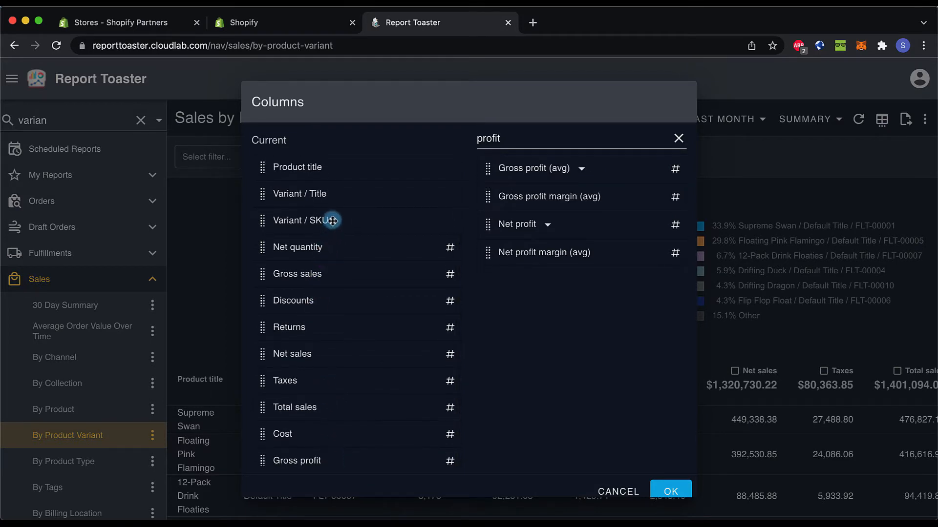
left_click_drag(332, 213, 335, 192)
left_click(663, 493)
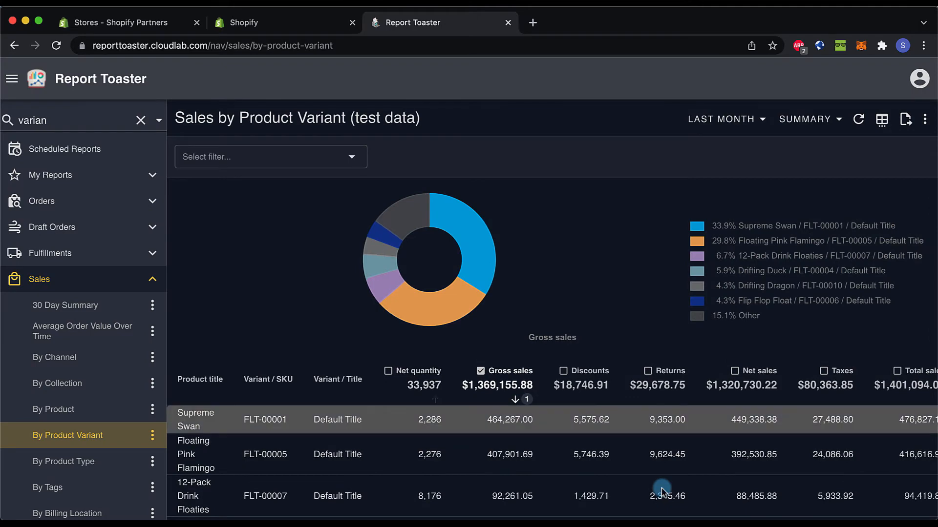
scroll(660, 488, "down", 3)
scroll(734, 383, "right", 4)
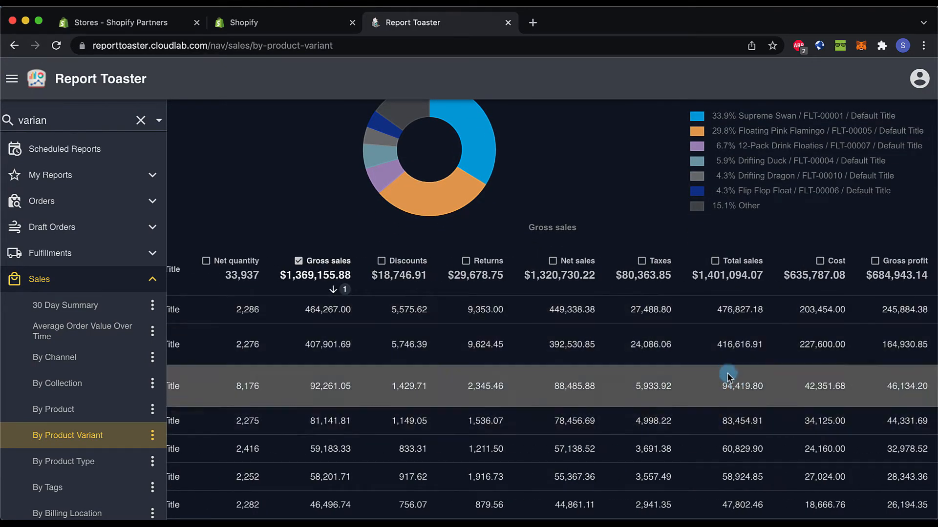
scroll(686, 325, "left", 3)
scroll(686, 325, "left", 2)
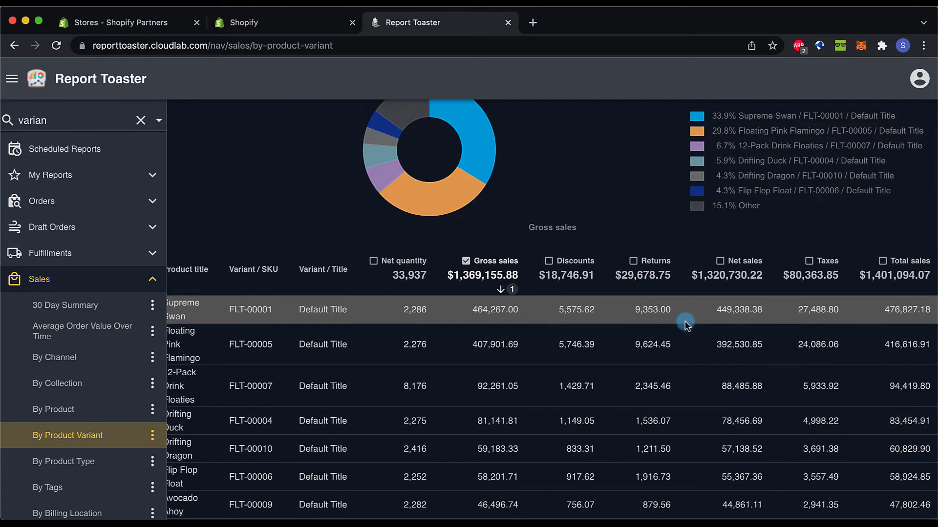
scroll(687, 325, "up", 3)
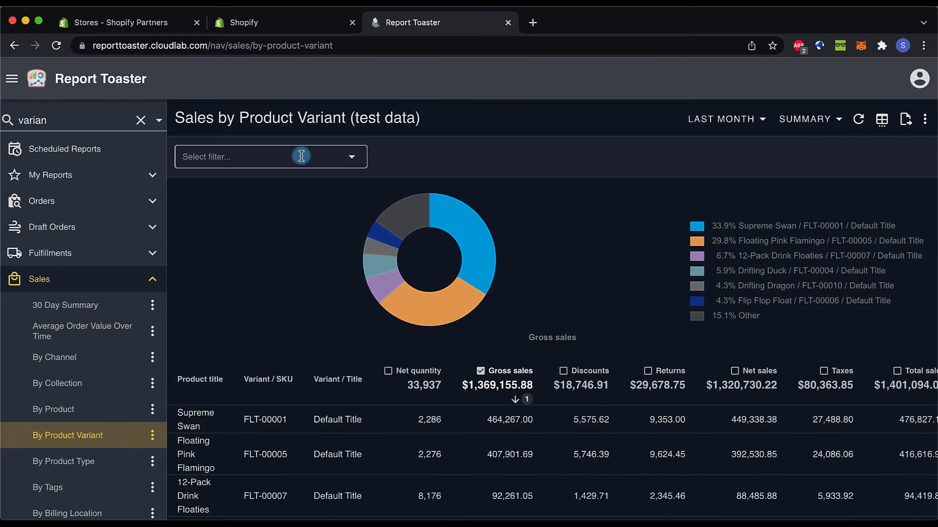
Step: Filter the report to rows whose Product title contains "swan"
left_click(301, 156)
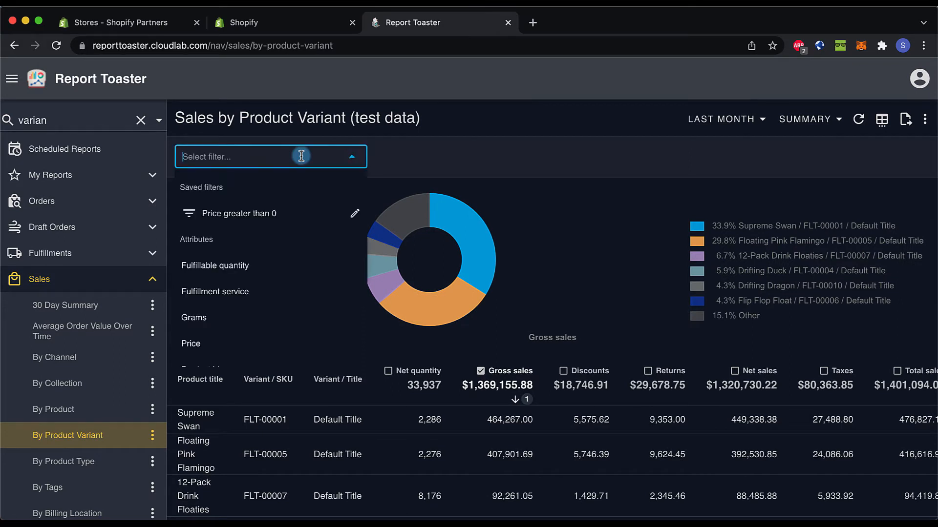
type("titl")
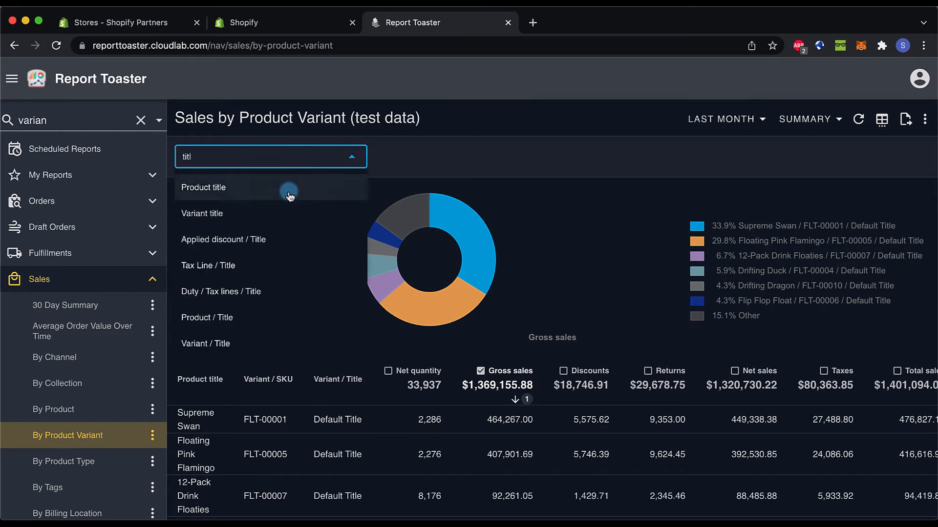
left_click(289, 195)
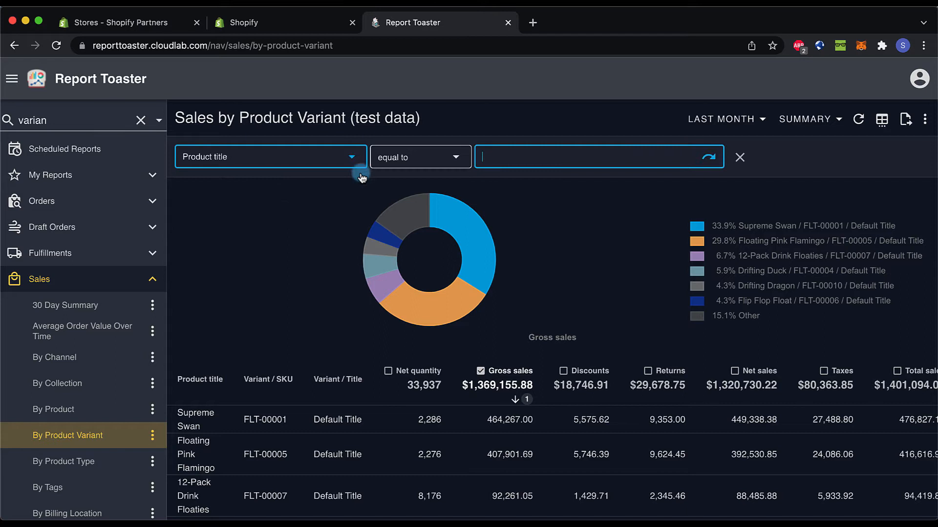
left_click(413, 157)
scroll(412, 227, "down", 2)
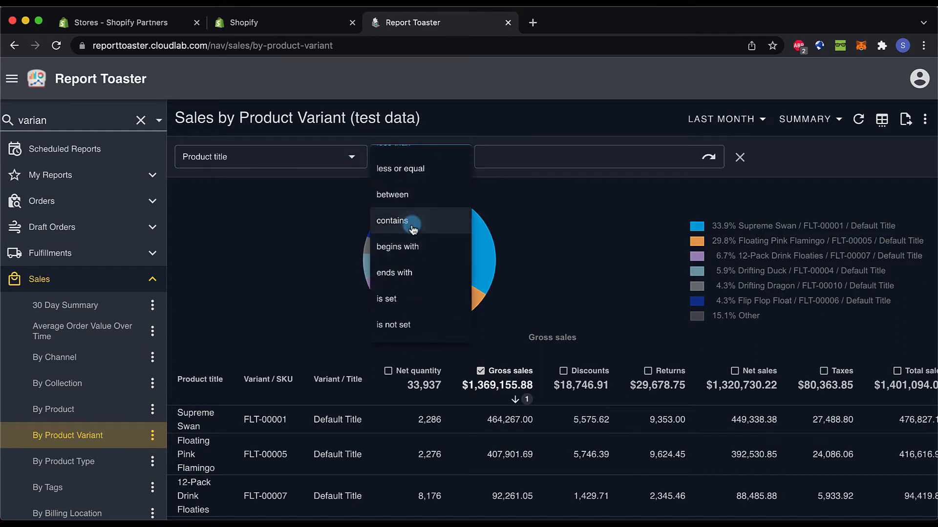
left_click(412, 217)
left_click(539, 164)
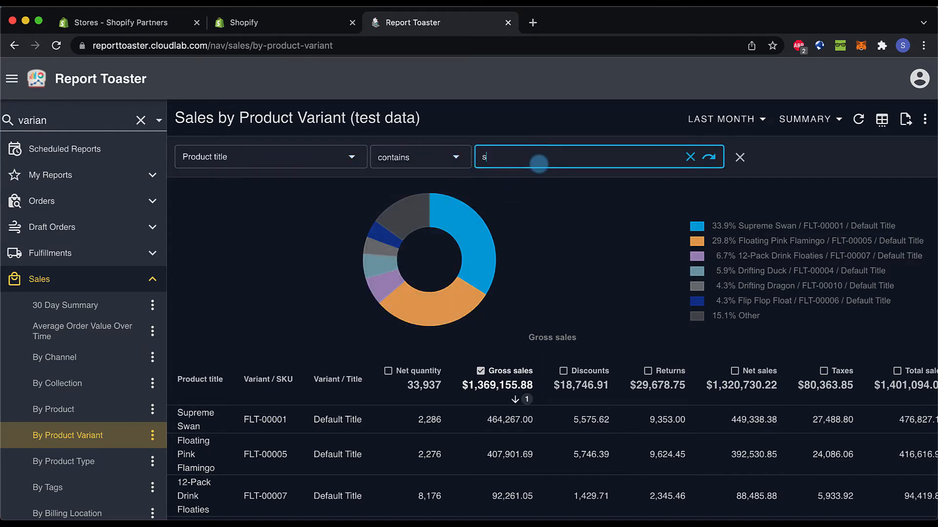
key("Return")
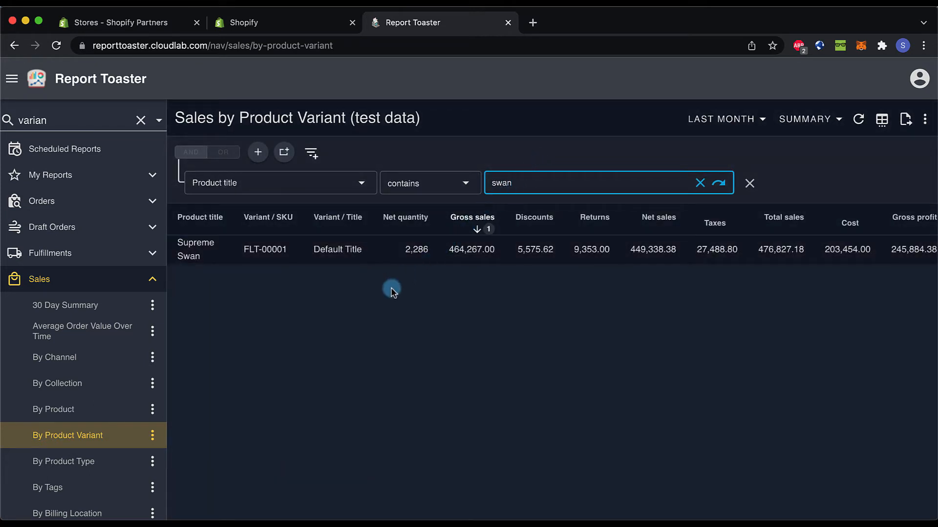
Step: Add a second, empty filter rule below the Product title rule and browse the attributes available for it
left_click(258, 153)
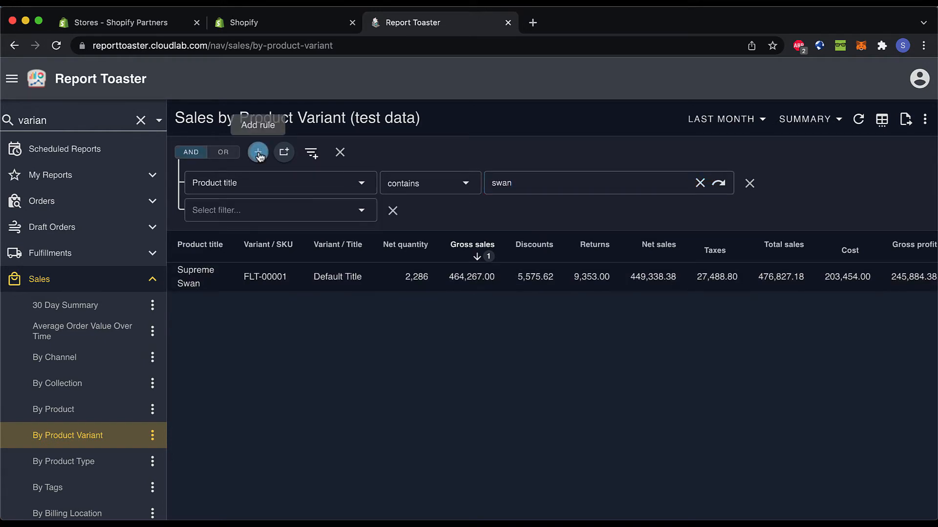
left_click(282, 210)
scroll(269, 288, "down", 3)
scroll(268, 289, "down", 15)
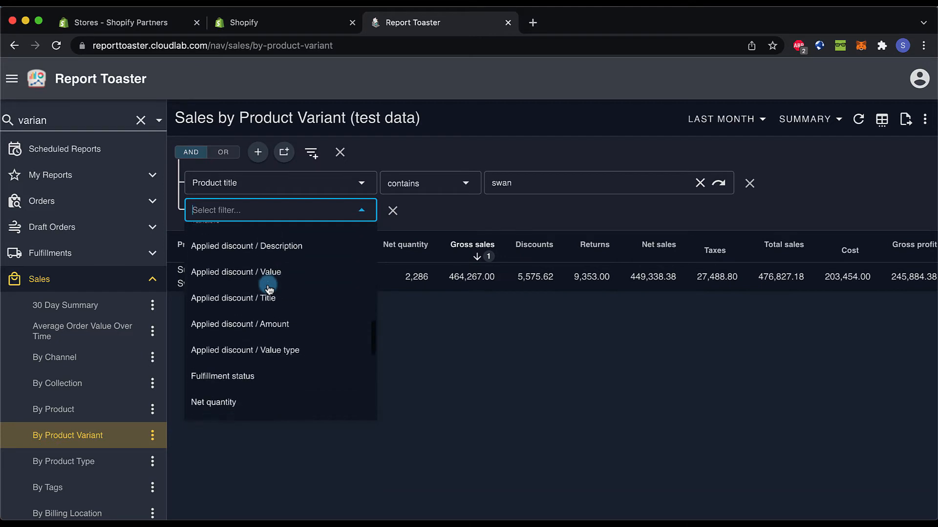
scroll(268, 288, "down", 15)
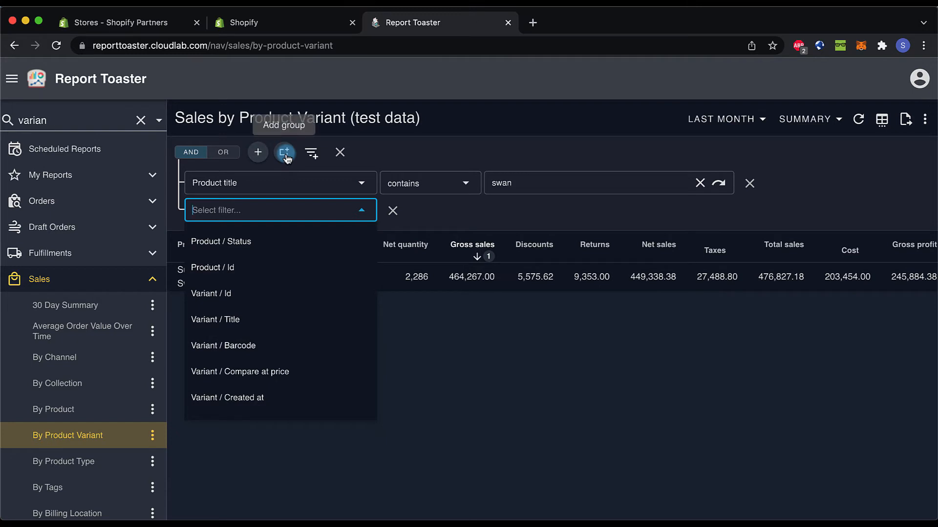
Step: Remove the empty filter rule and the Product title filter from the report
left_click(392, 211)
left_click(750, 184)
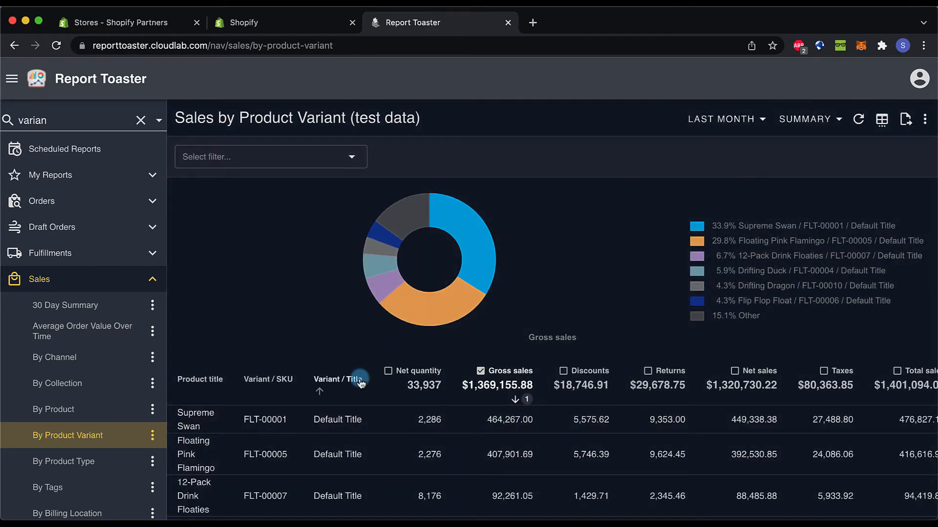
Step: Sort the report table by Gross sales in ascending order, and switch it back to descending order
scroll(361, 383, "down", 5)
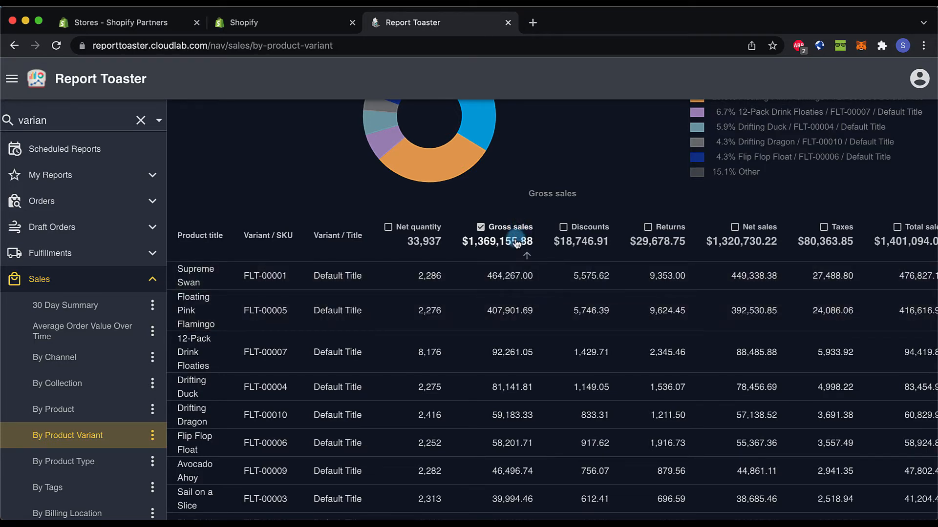
left_click(517, 243)
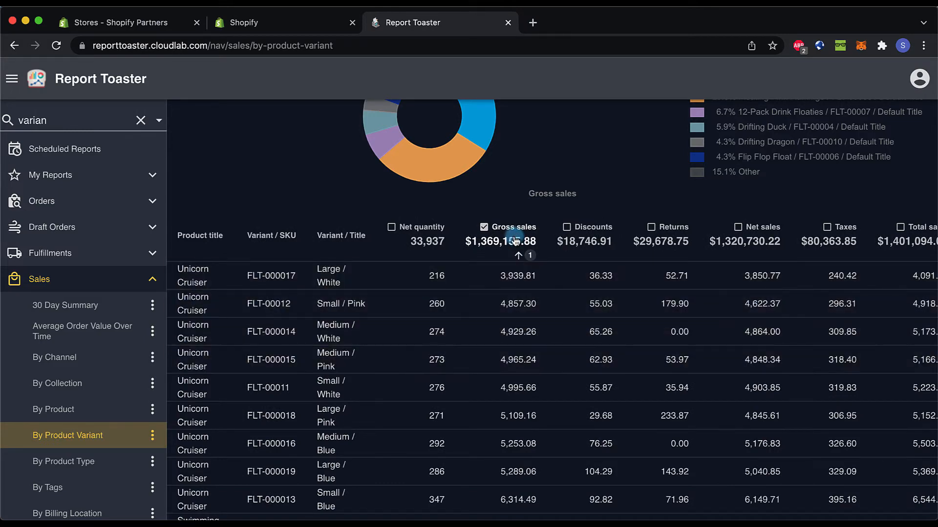
left_click(516, 242)
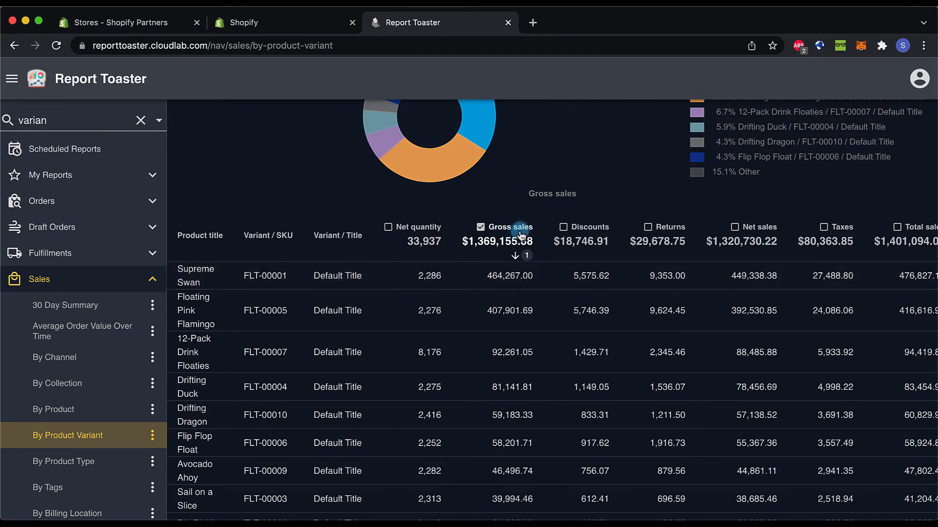
Step: Sort the report table by Product title in ascending order and look over the sorted rows
left_click(215, 239)
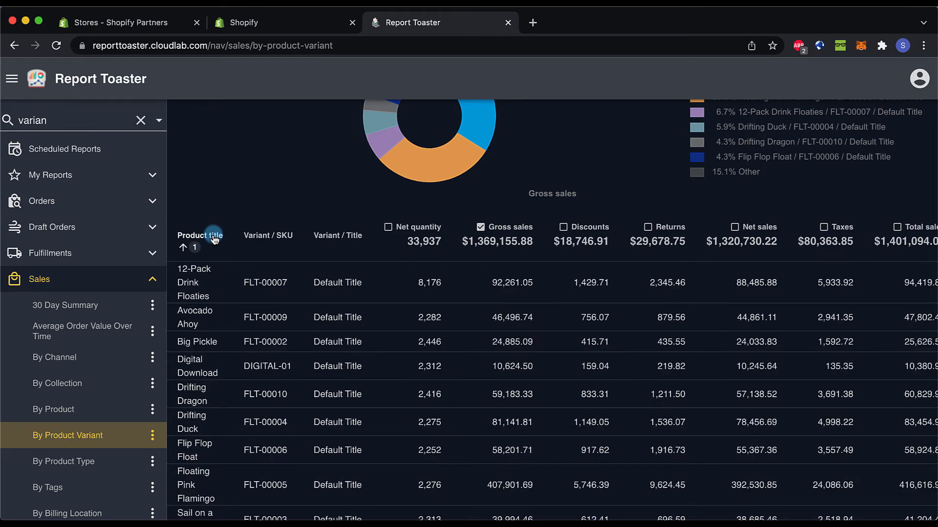
scroll(210, 298, "down", 3)
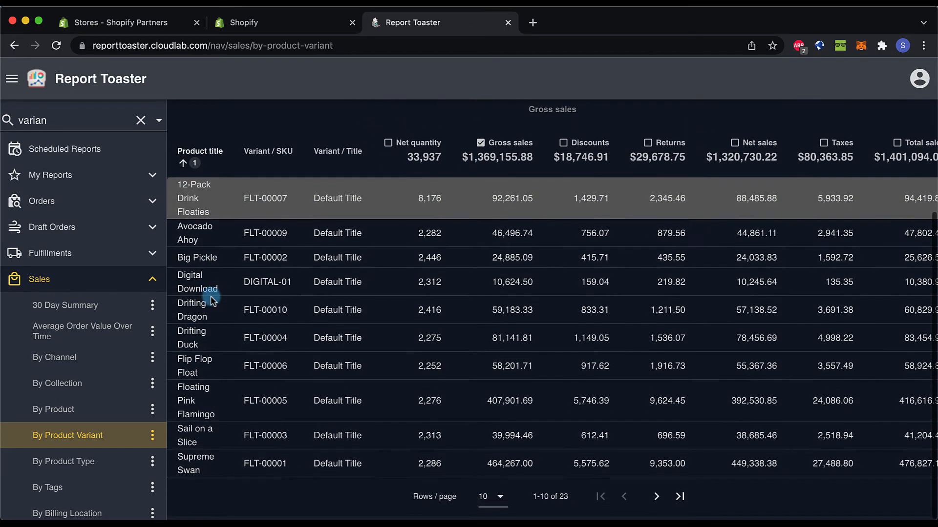
scroll(210, 296, "up", 3)
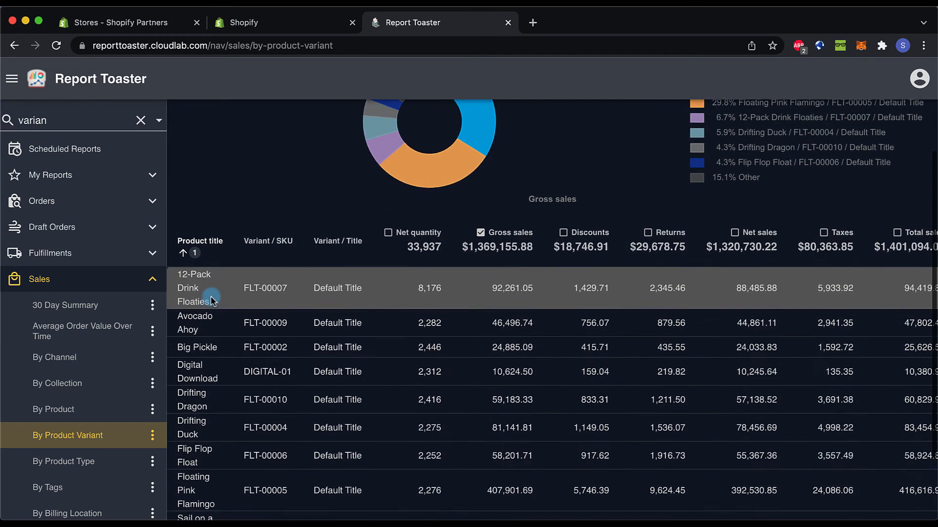
scroll(210, 296, "up", 1)
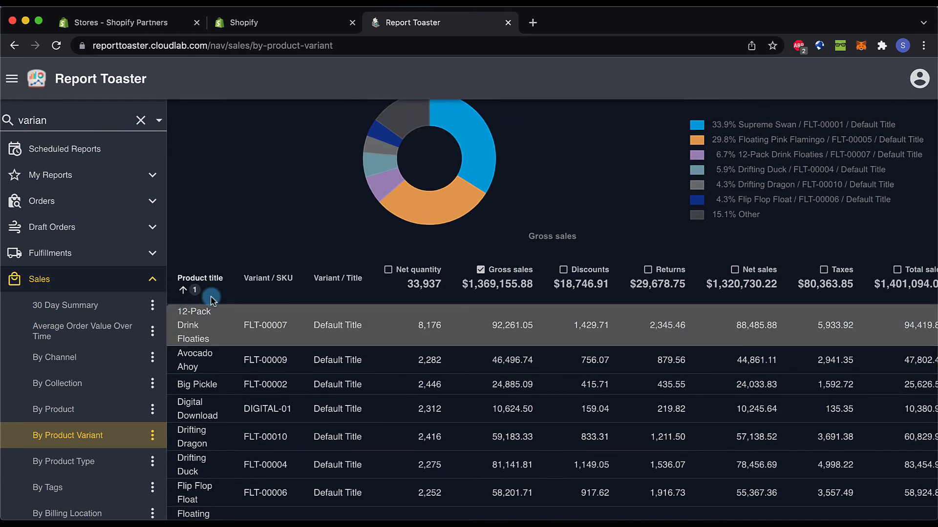
scroll(856, 121, "up", 3)
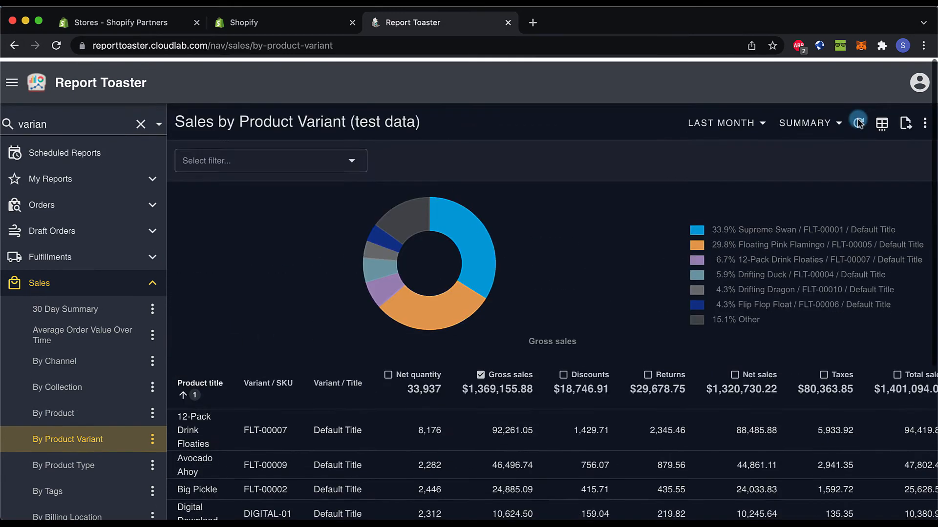
Step: Save the customized report to My Reports under the name "Intro Sales by Product Variant"
left_click(906, 122)
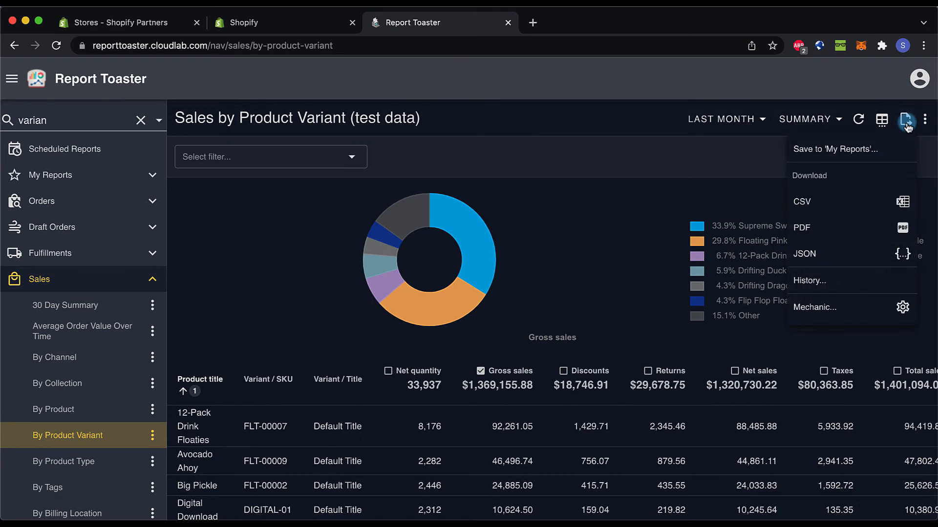
left_click(855, 155)
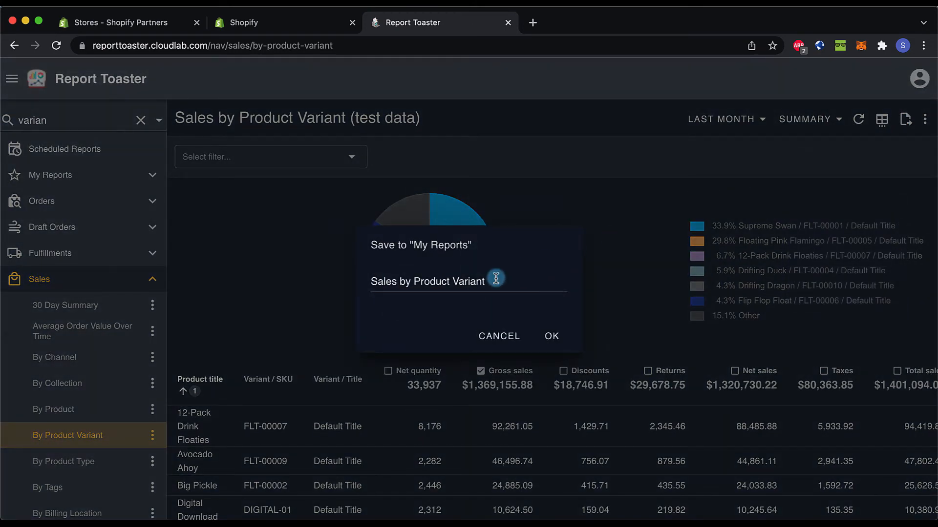
type("Tes")
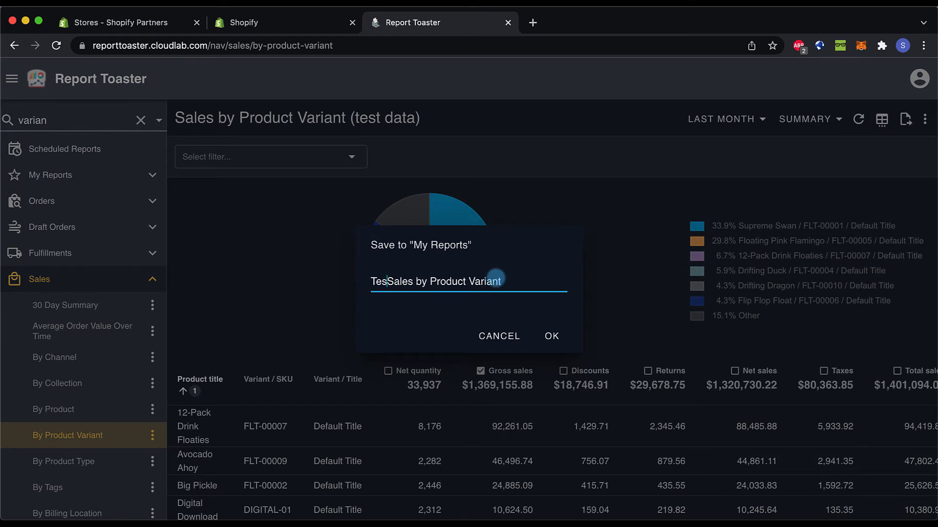
key("BackSpace")
key("BackSpace")
key("BackSpace")
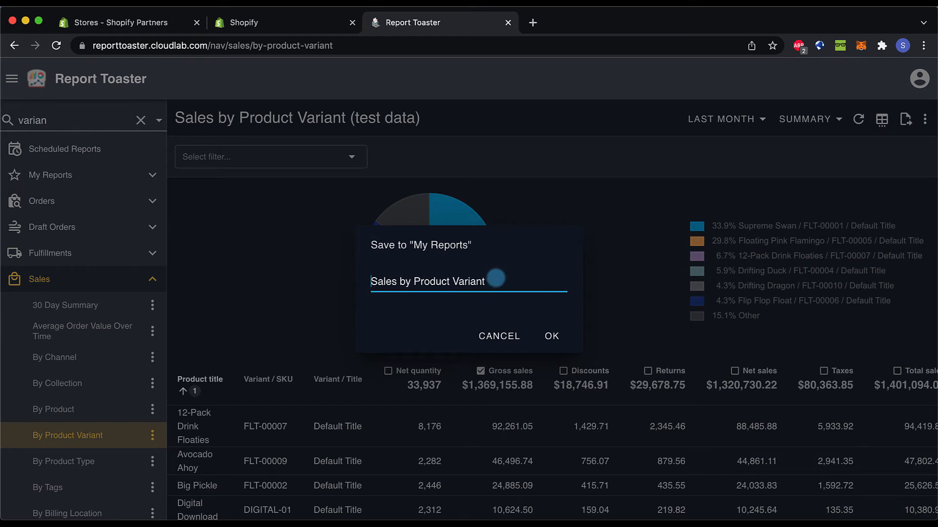
type("Intro")
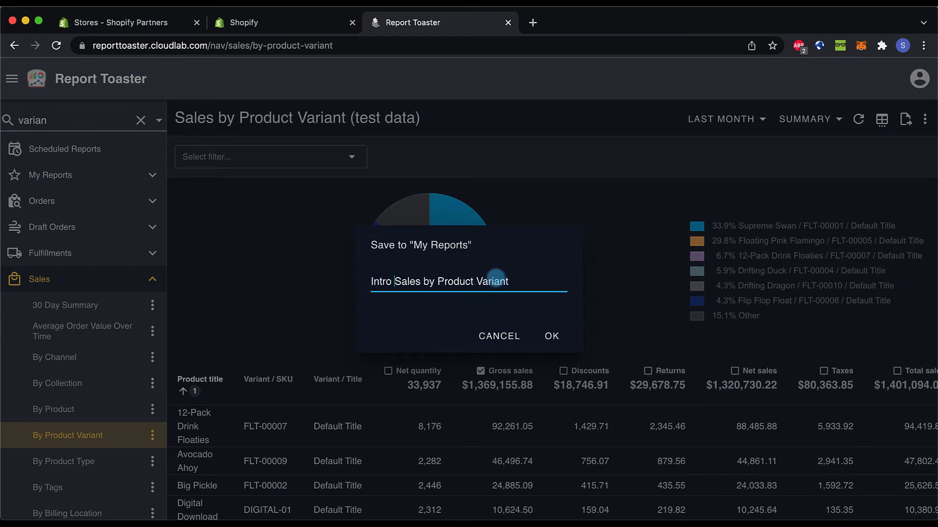
left_click(550, 335)
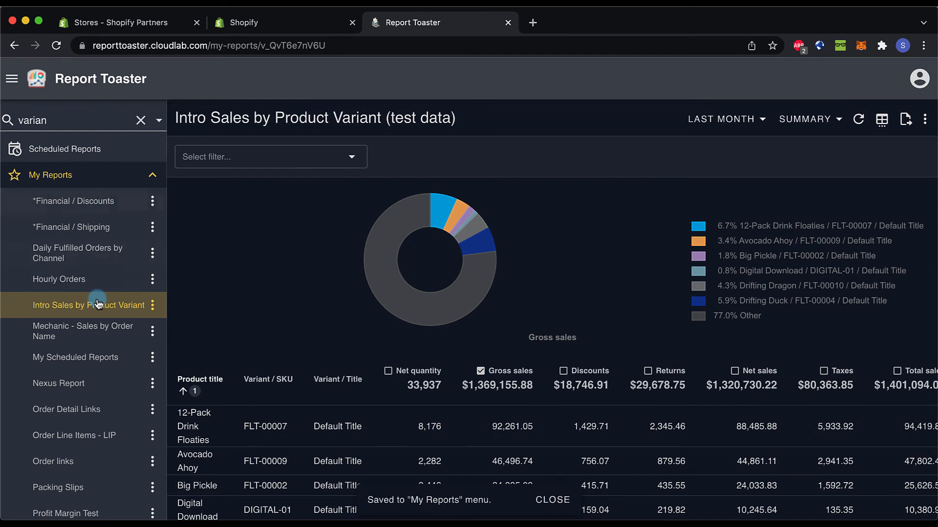
Step: Open Intro Sales by Product Variant under My Reports and look at the actions offered for it, such as scheduling
scroll(97, 300, "down", 5)
scroll(97, 300, "up", 3)
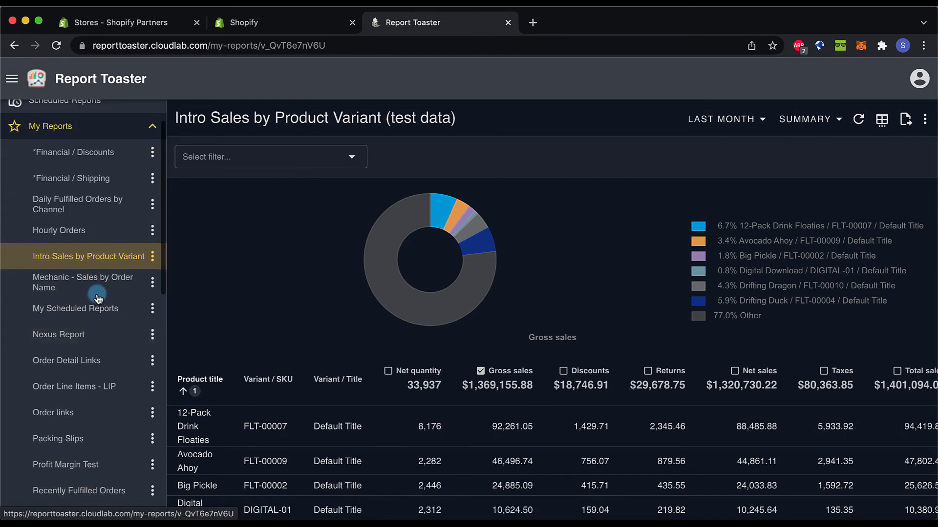
left_click(96, 257)
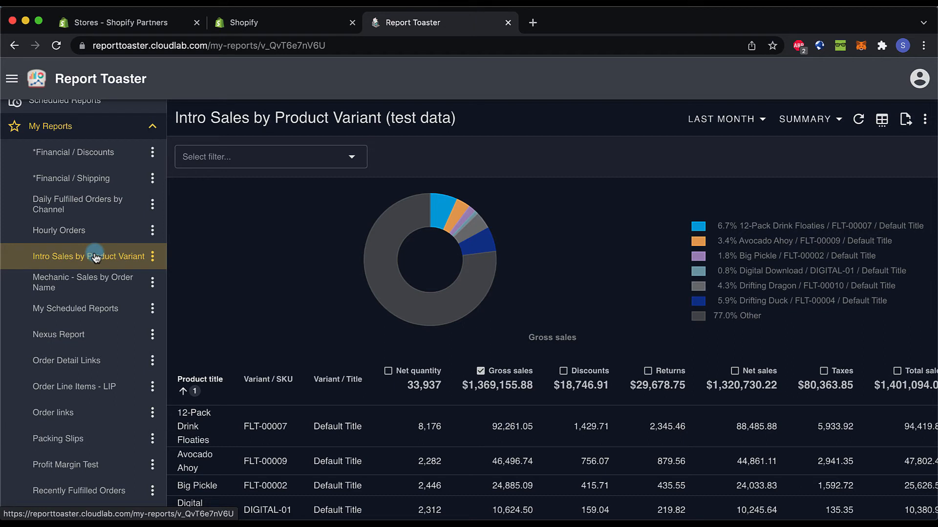
left_click(153, 257)
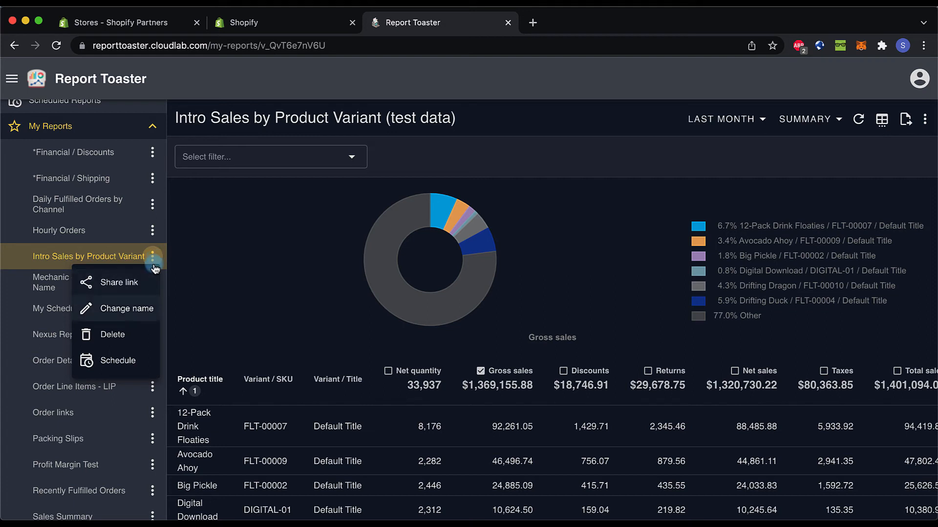
left_click(132, 366)
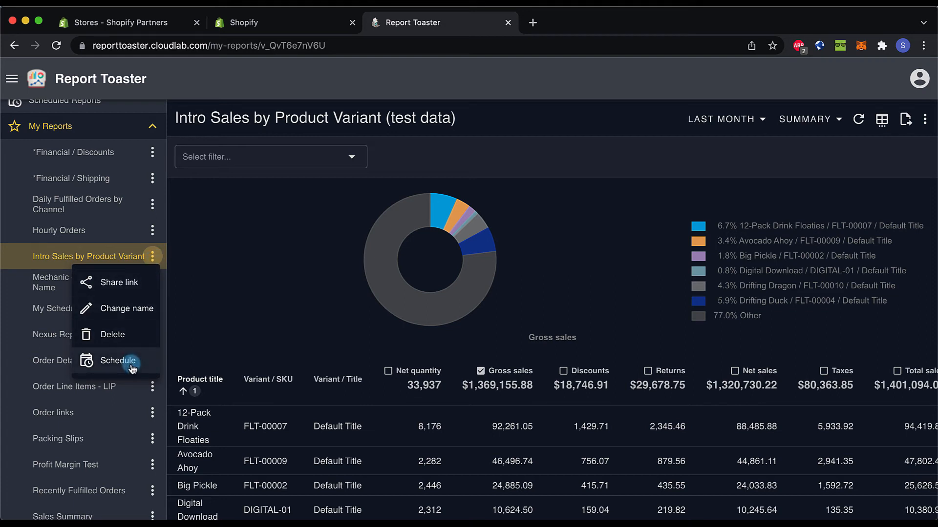
left_click(282, 218)
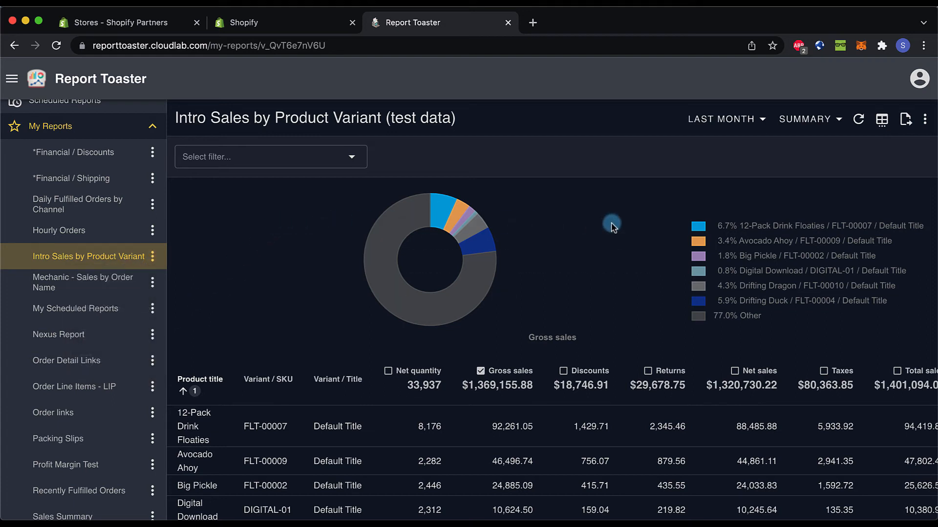
Step: Download the Intro Sales by Product Variant report as a PDF and open the downloaded file
left_click(909, 123)
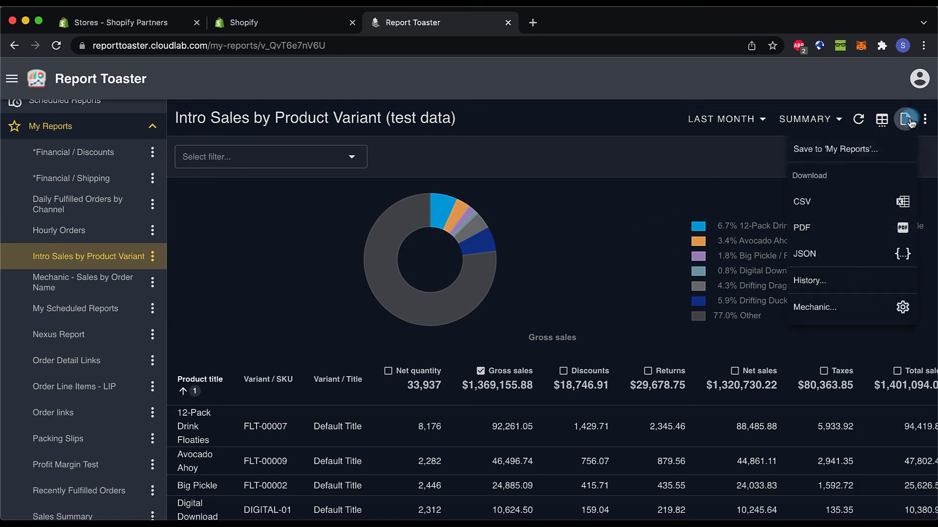
left_click(844, 229)
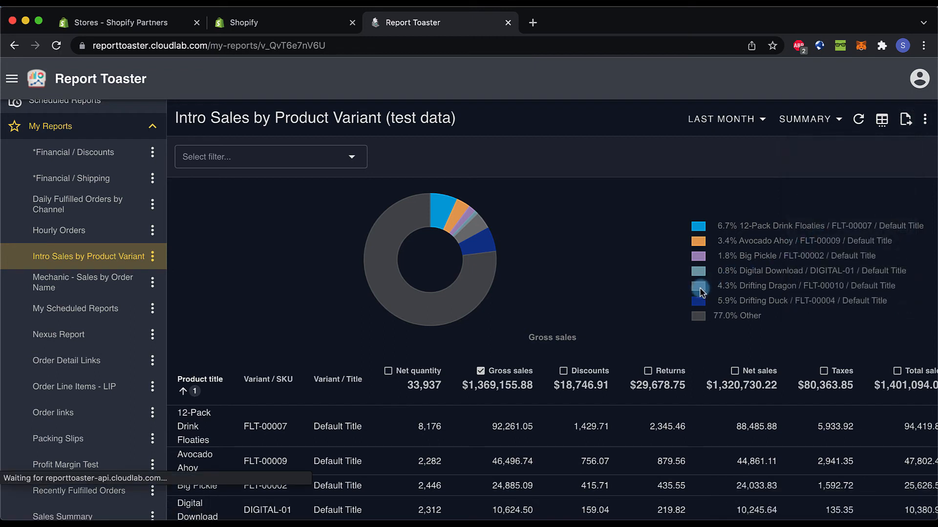
left_click(75, 506)
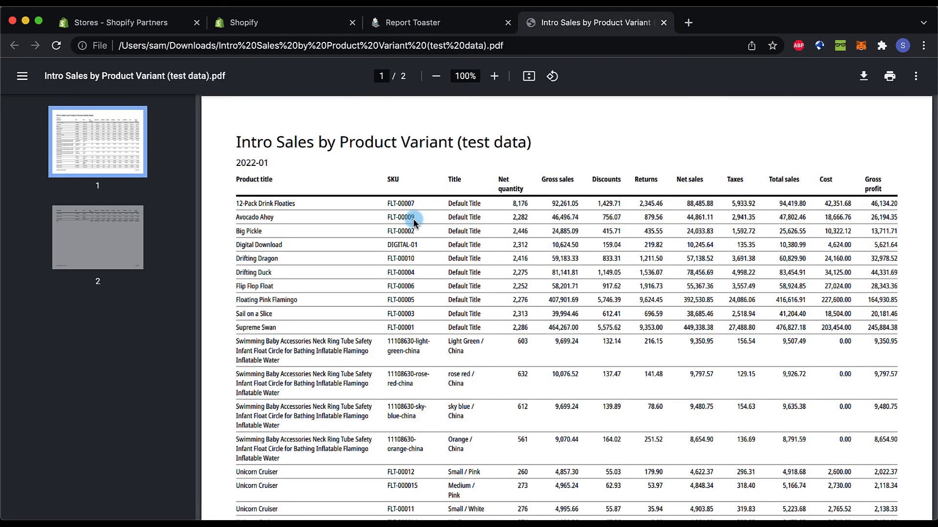
Step: Review both pages of the exported PDF, including the Total row, and return to the saved report in Report Toaster
scroll(466, 257, "down", 5)
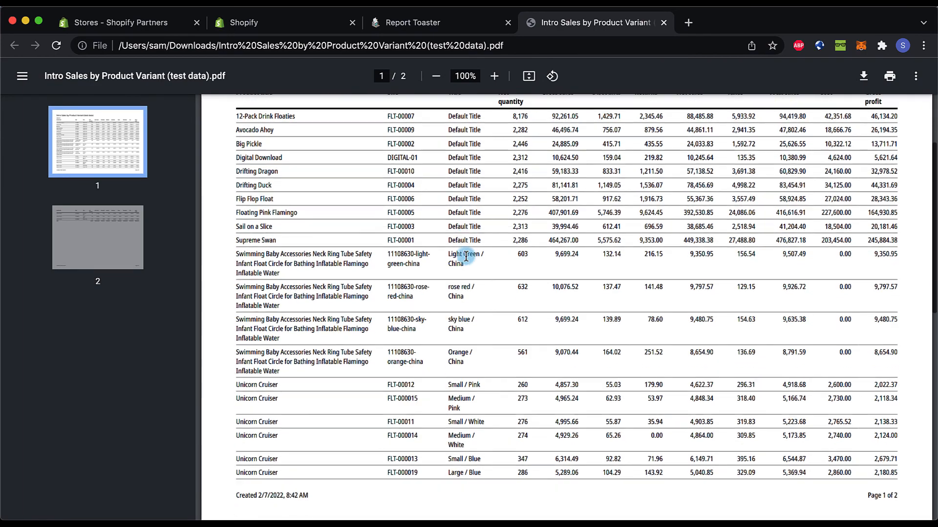
scroll(466, 256, "down", 5)
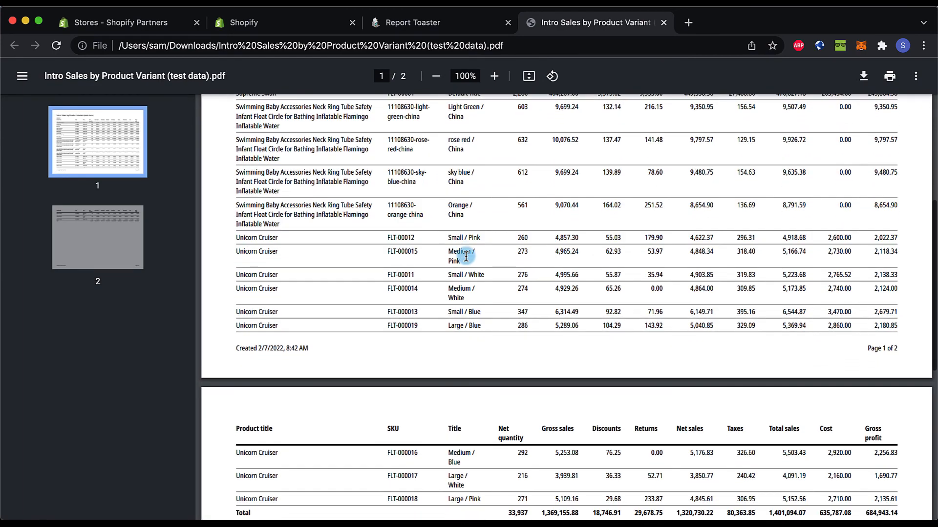
scroll(466, 256, "down", 6)
scroll(466, 257, "up", 13)
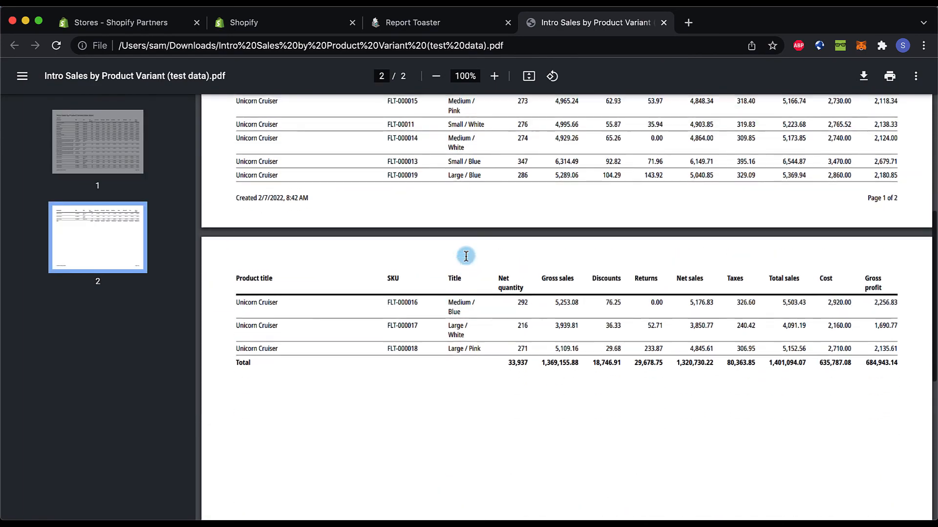
scroll(465, 256, "up", 4)
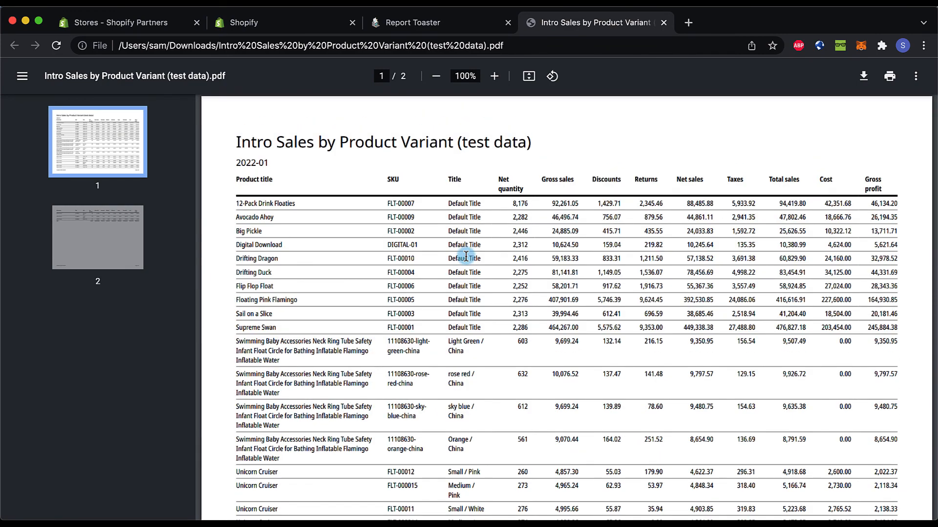
left_click(453, 21)
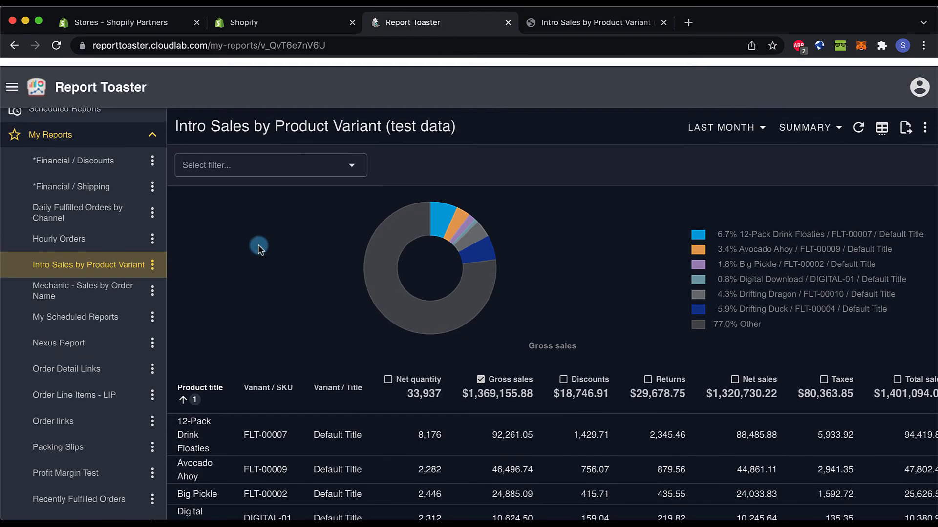
scroll(67, 195, "up", 2)
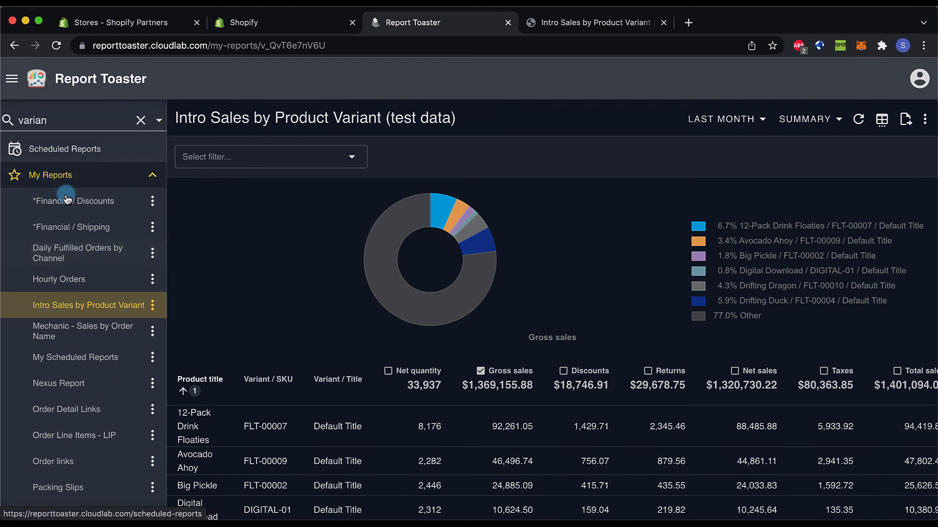